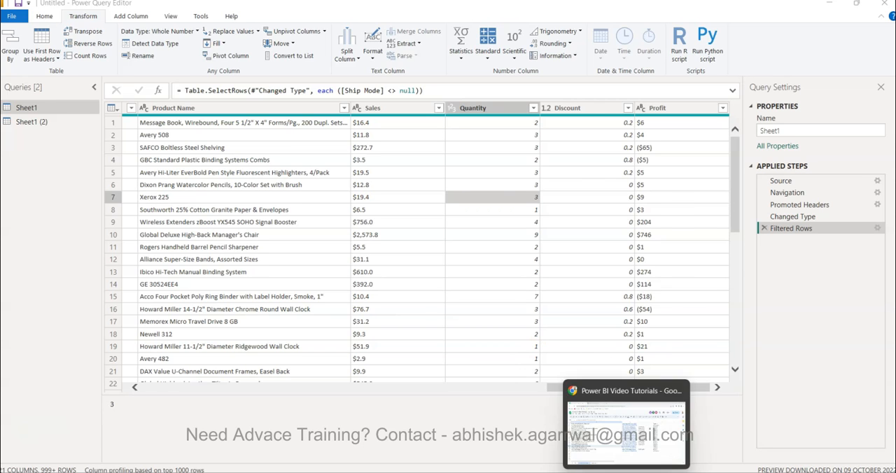
- Switch to the Power BI Video Tutorials spreadsheet in Google Sheets and search its video list for DAX
{"action": "left_click", "coordinate": [616, 427]}
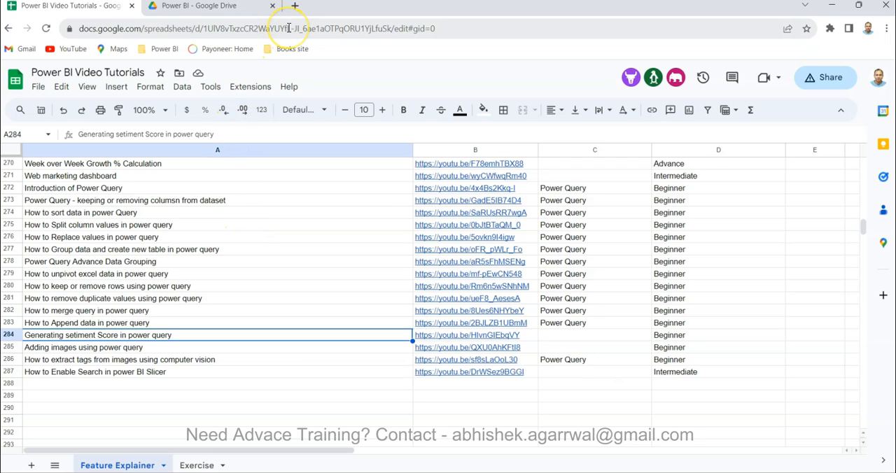
{"action": "key", "text": "ctrl+Up"}
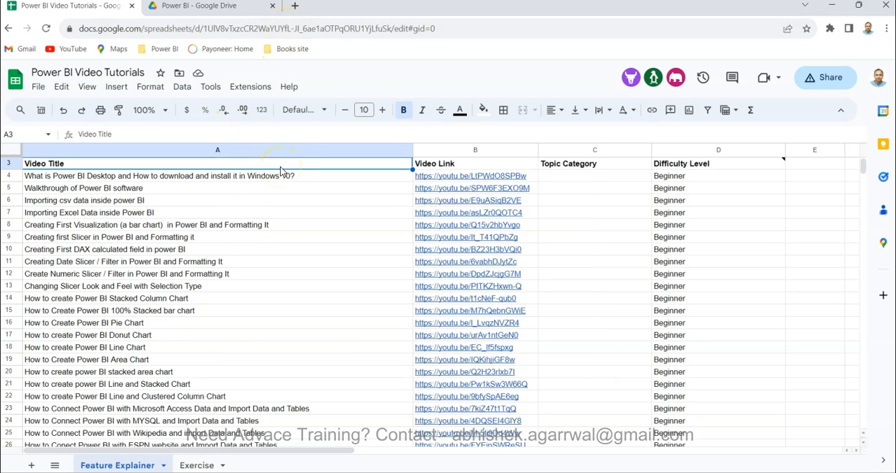
{"action": "scroll", "coordinate": [254, 359], "scroll_direction": "up", "scroll_amount": 1}
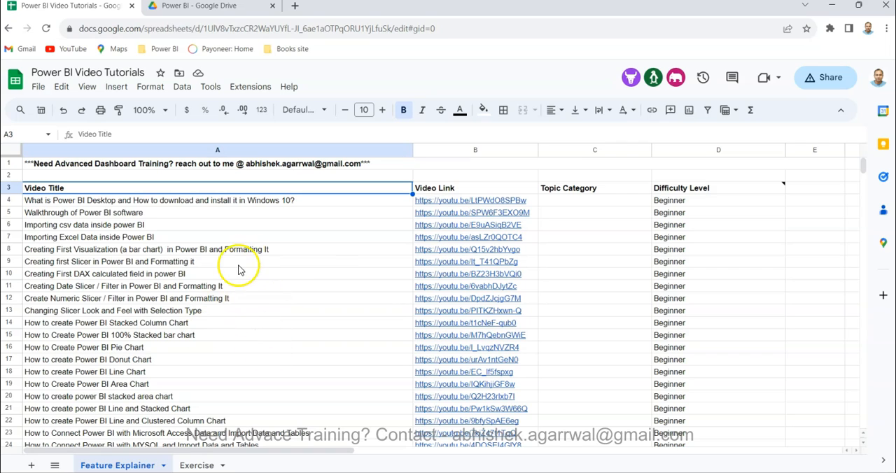
{"action": "key", "text": "ctrl+f"}
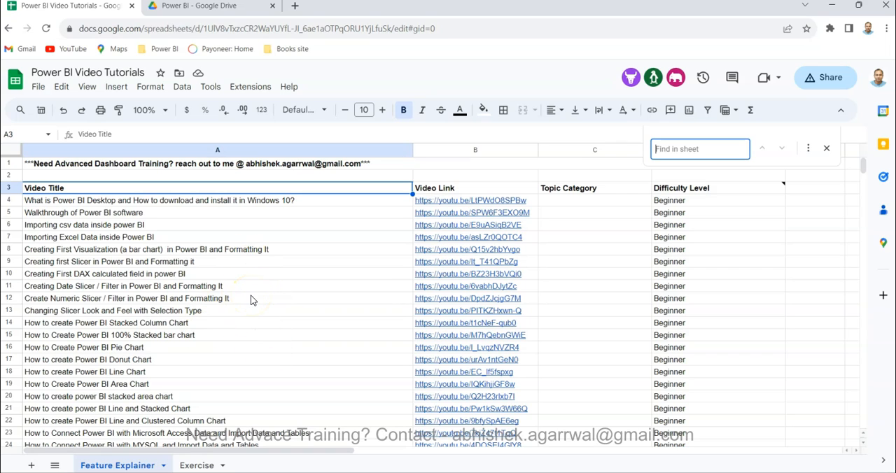
{"action": "type", "text": "DAX"}
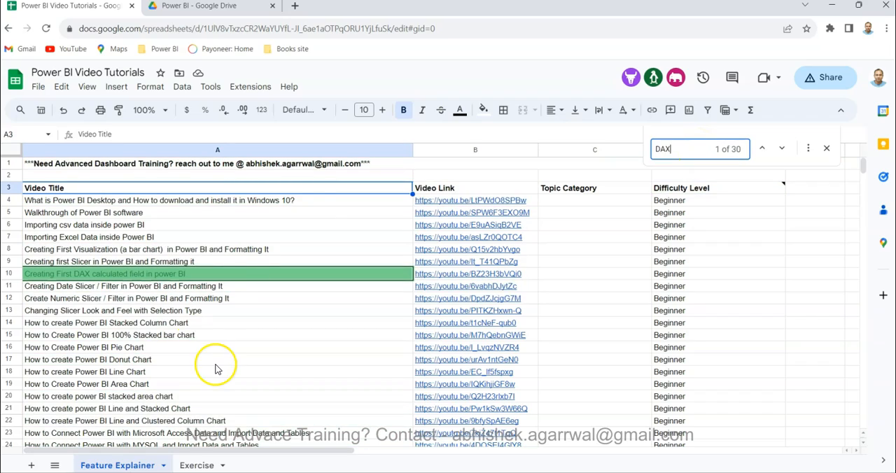
{"action": "scroll", "coordinate": [217, 369], "scroll_direction": "down", "scroll_amount": 20}
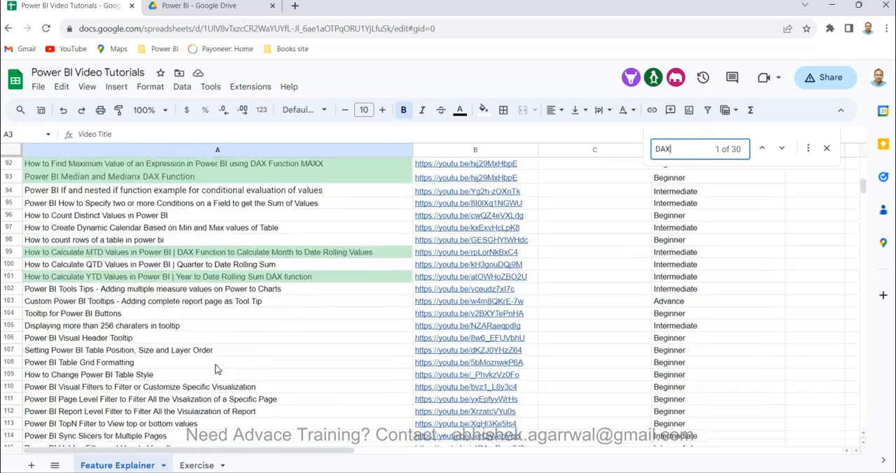
{"action": "scroll", "coordinate": [217, 369], "scroll_direction": "up", "scroll_amount": 20}
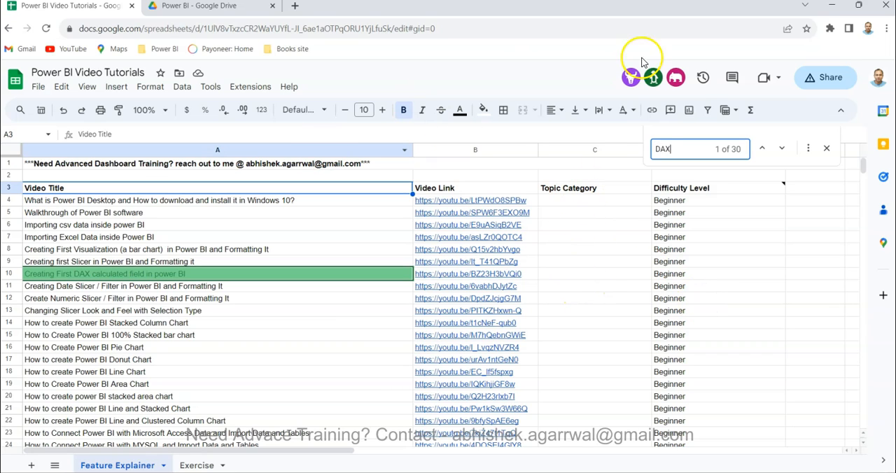
{"action": "left_click", "coordinate": [827, 154]}
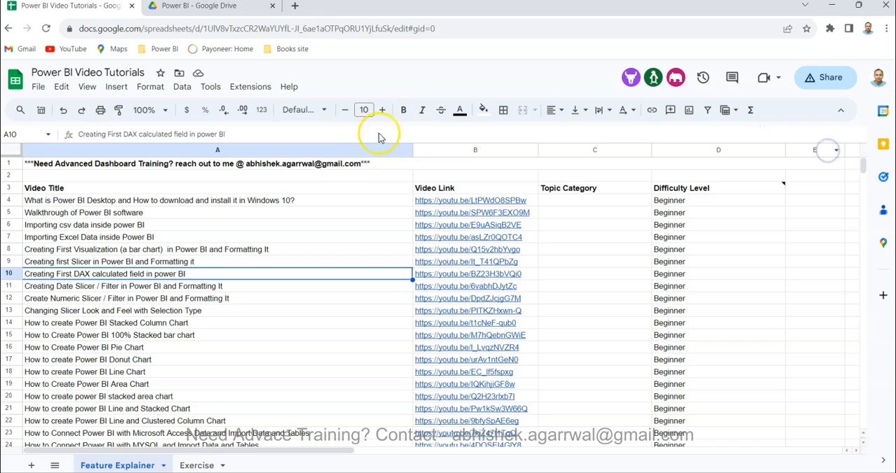
- View the Power BI datasets folder in Google Drive to find the PowerBI_SuperstoreSales.xlsx file
{"action": "left_click", "coordinate": [326, 203]}
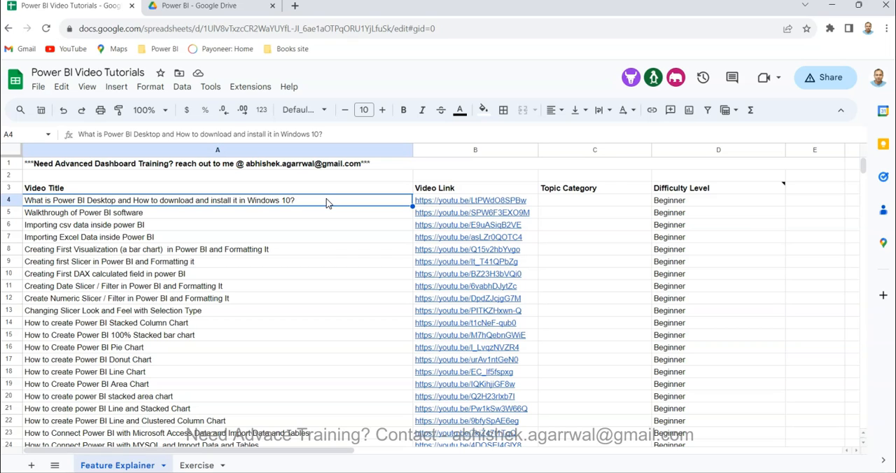
{"action": "left_click", "coordinate": [214, 10]}
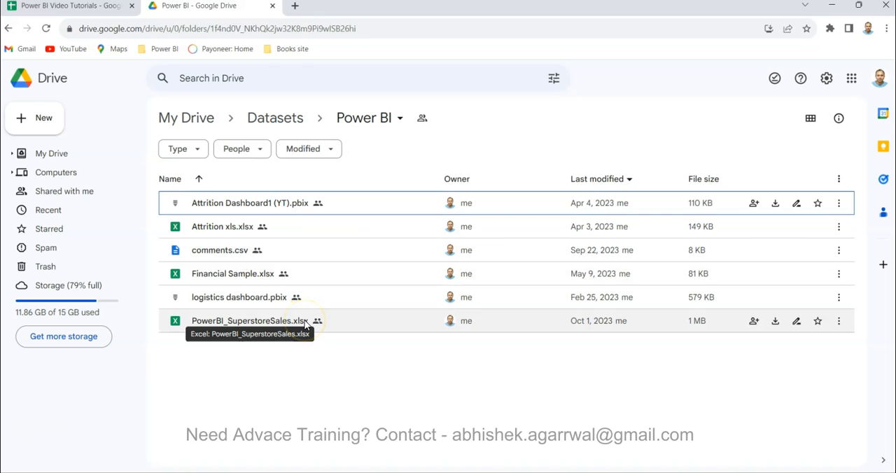
- Switch back to Power Query Editor and duplicate the Quantity column in the Sheet1 query
{"action": "mouse_move", "coordinate": [497, 472]}
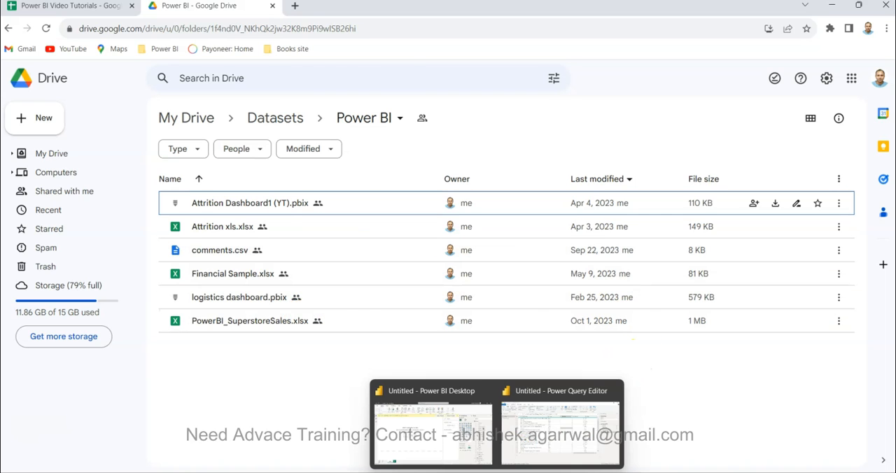
{"action": "left_click", "coordinate": [542, 416]}
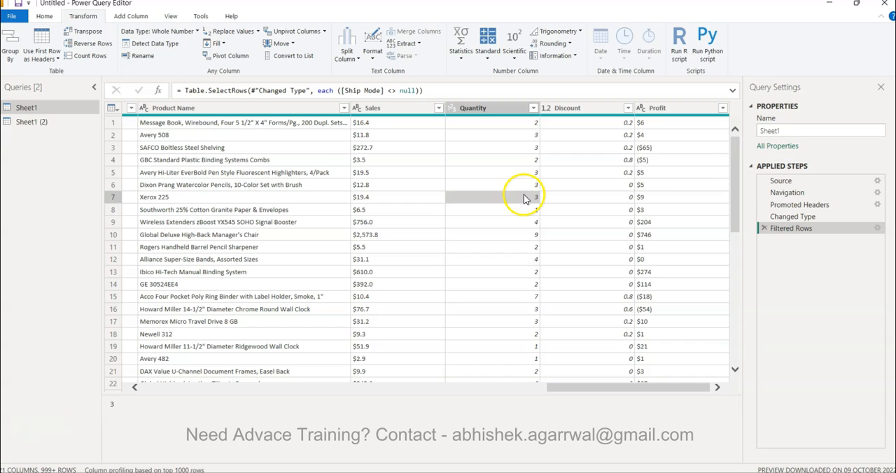
{"action": "left_click", "coordinate": [495, 109]}
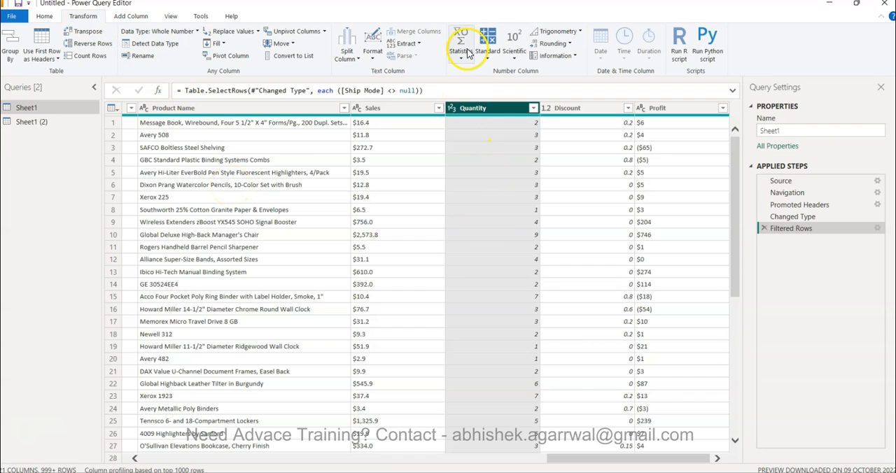
{"action": "right_click", "coordinate": [489, 111]}
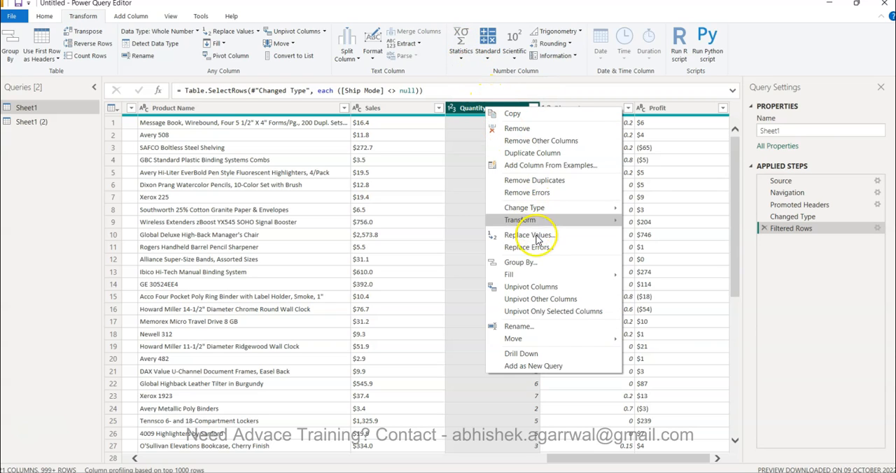
{"action": "left_click", "coordinate": [539, 153]}
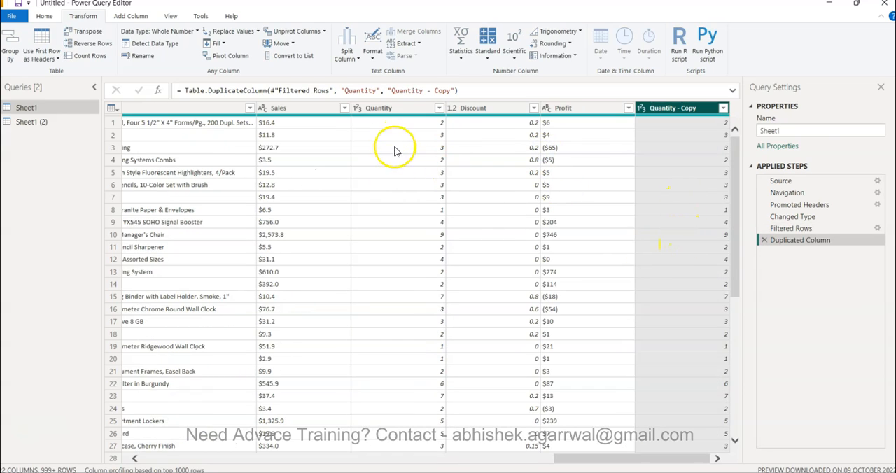
- Calculate the sum of the Quantity - Copy column in Sheet1, and delete the resulting applied step
{"action": "left_click", "coordinate": [462, 45]}
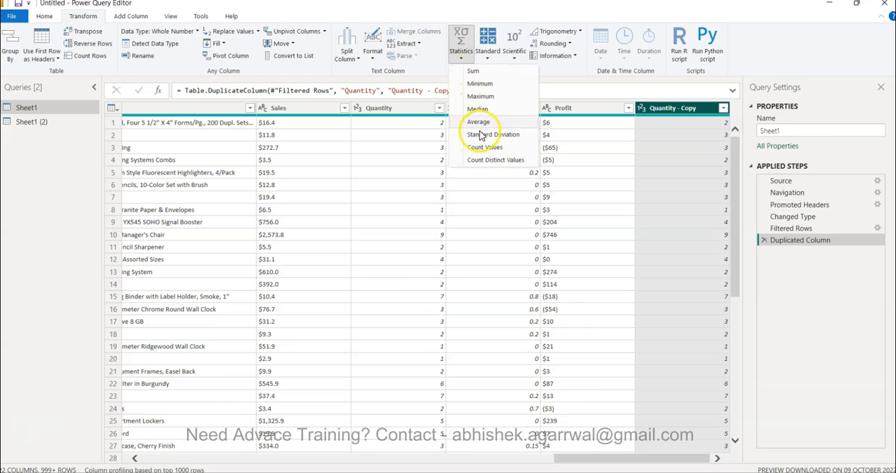
{"action": "left_click", "coordinate": [474, 71]}
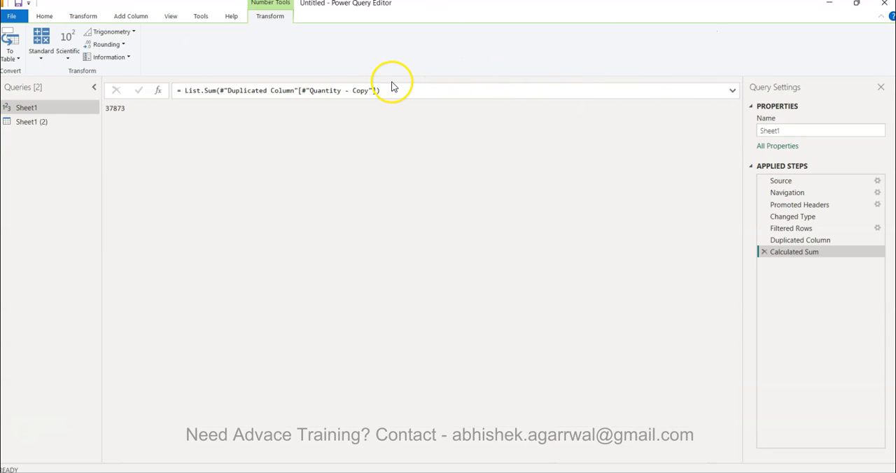
{"action": "left_click_drag", "start_coordinate": [108, 112], "coordinate": [127, 114]}
{"action": "left_click", "coordinate": [127, 114]}
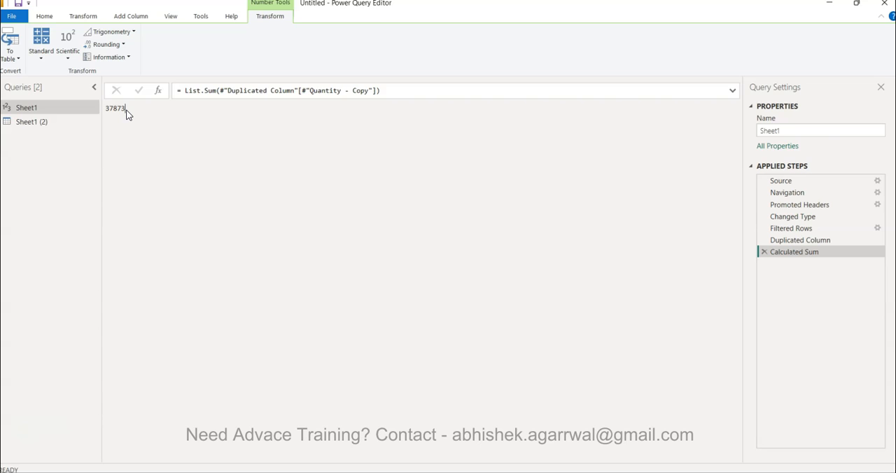
{"action": "left_click", "coordinate": [120, 118]}
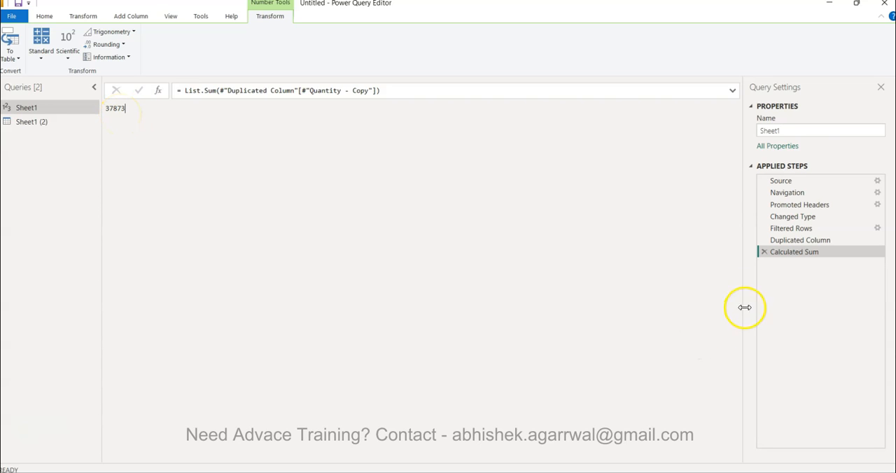
{"action": "left_click", "coordinate": [762, 251]}
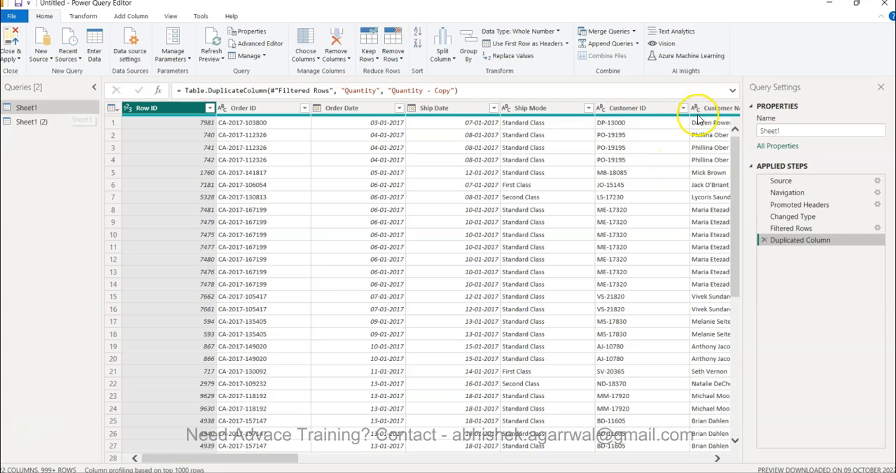
- Duplicate the Sheet1 query with all its applied steps and display the duplicate
{"action": "scroll", "coordinate": [709, 151], "scroll_direction": "right", "scroll_amount": 20}
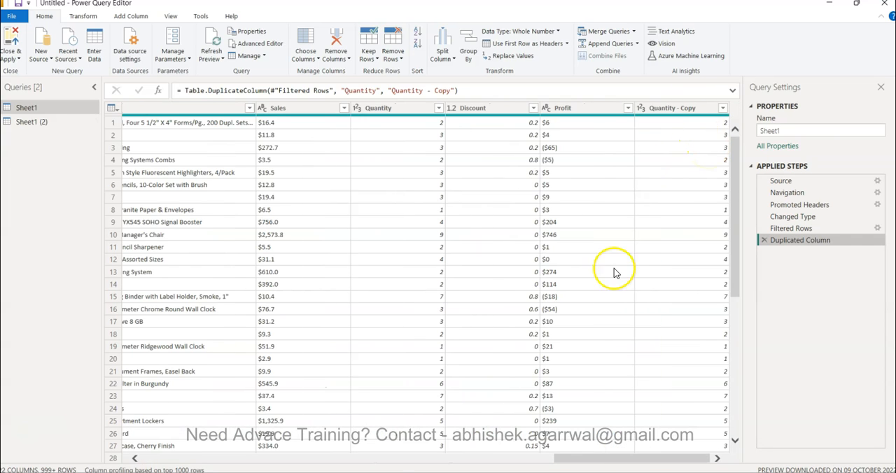
{"action": "right_click", "coordinate": [44, 114]}
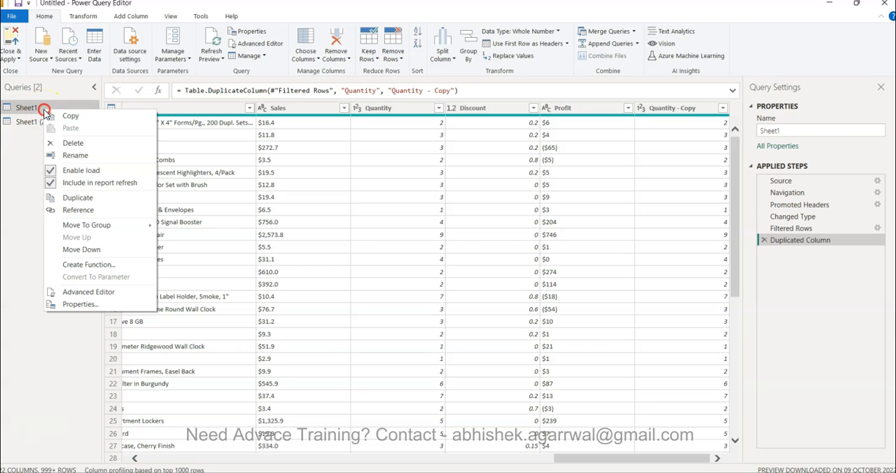
{"action": "left_click", "coordinate": [78, 210]}
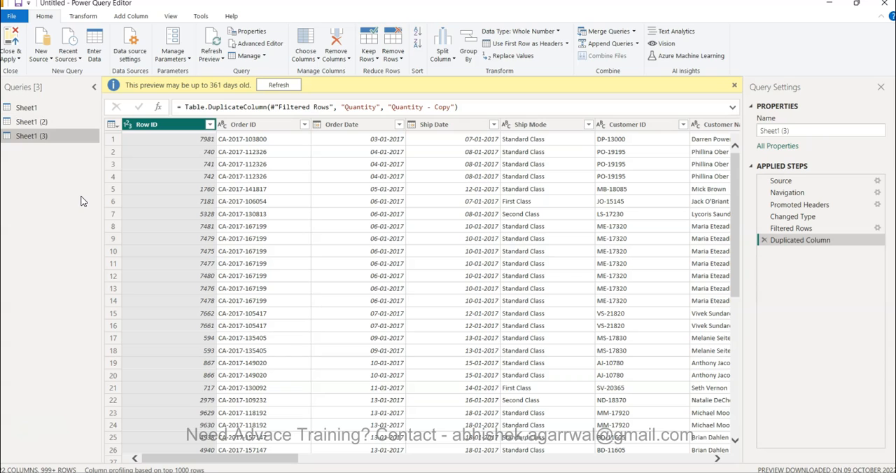
{"action": "left_click", "coordinate": [67, 108]}
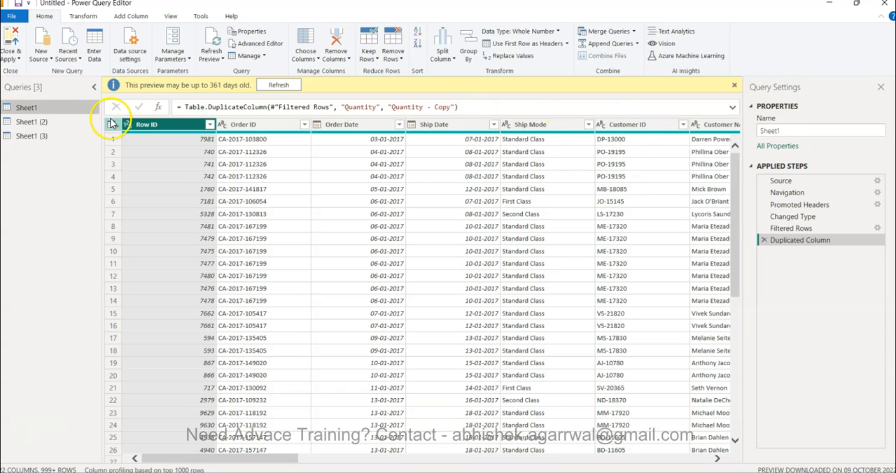
{"action": "left_click", "coordinate": [70, 136]}
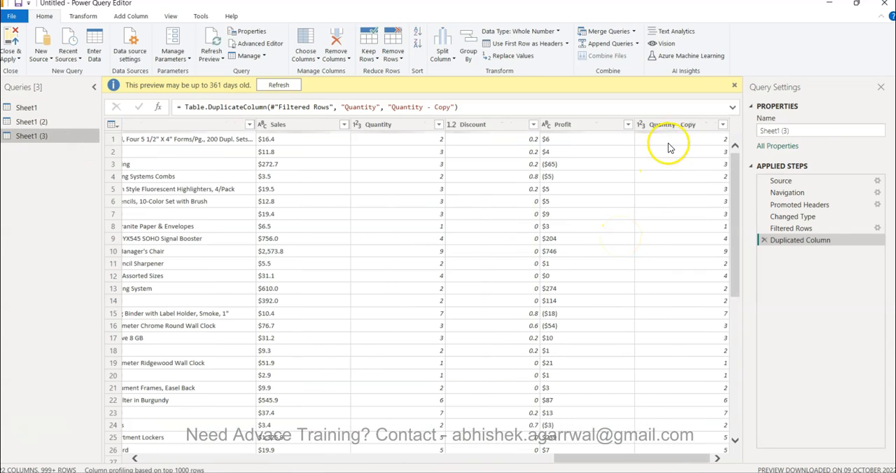
- Calculate the minimum of the Quantity - Copy column in the Sheet1 (3) query, and delete the resulting applied step
{"action": "left_click", "coordinate": [672, 124]}
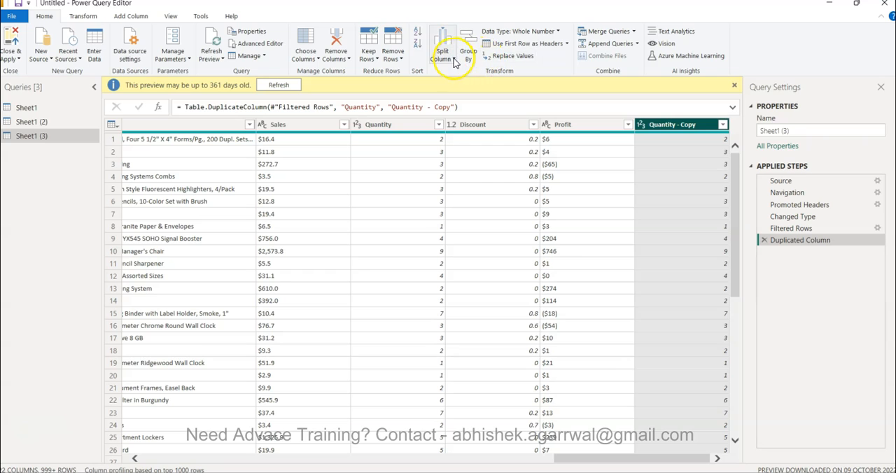
{"action": "left_click", "coordinate": [76, 15]}
{"action": "left_click", "coordinate": [460, 44]}
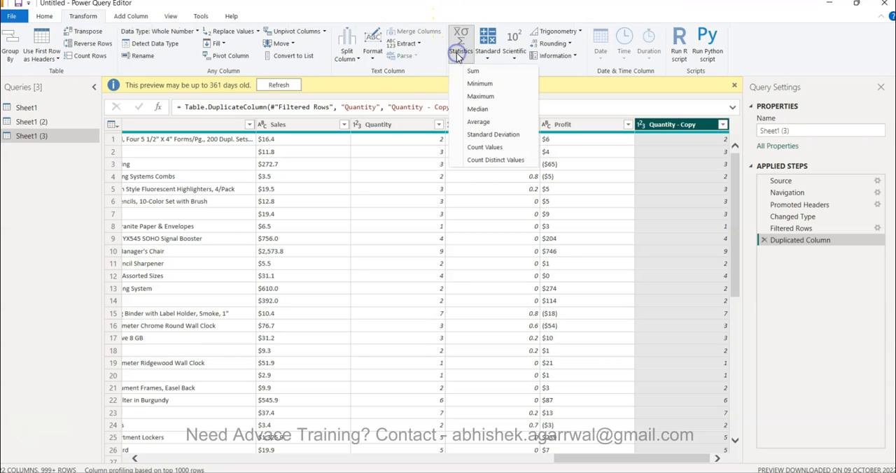
{"action": "left_click", "coordinate": [474, 84]}
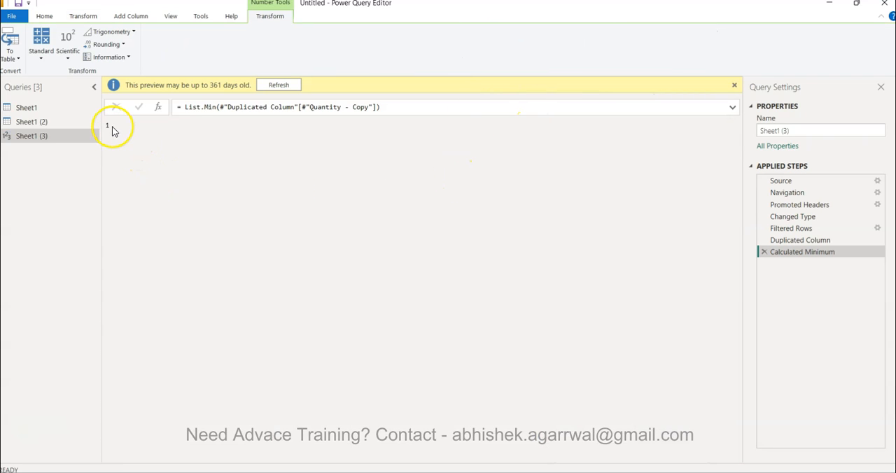
{"action": "left_click", "coordinate": [764, 252]}
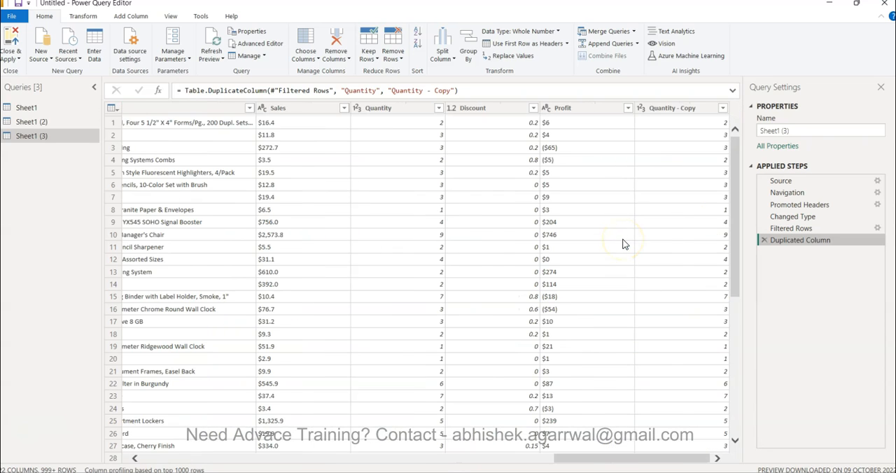
- Examine which statistical operations are available for transforming the Quantity - Copy column, and compare them with the number operations for adding columns
{"action": "left_click", "coordinate": [674, 108]}
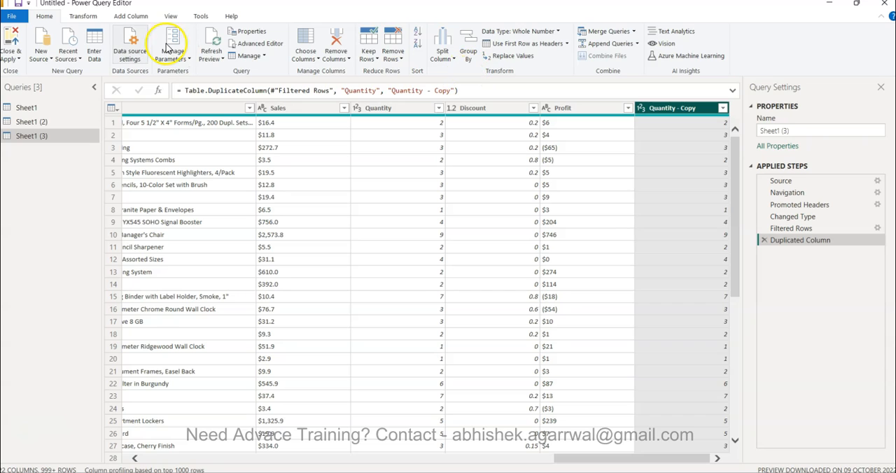
{"action": "left_click", "coordinate": [83, 15]}
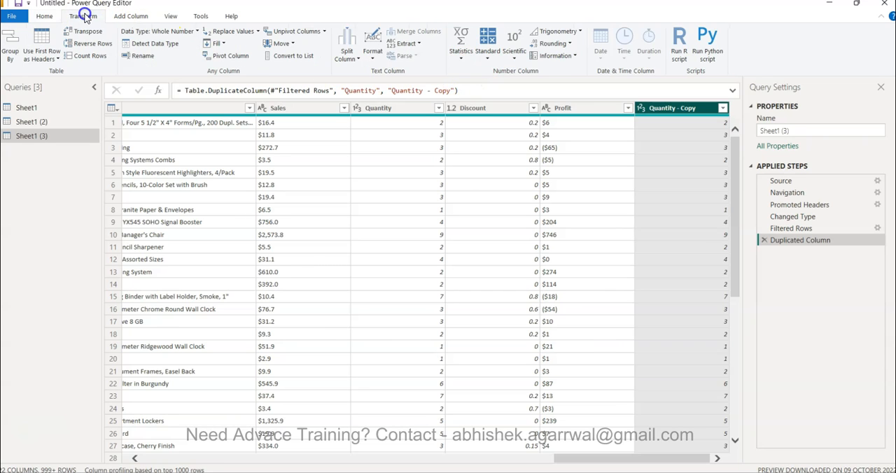
{"action": "left_click", "coordinate": [464, 56]}
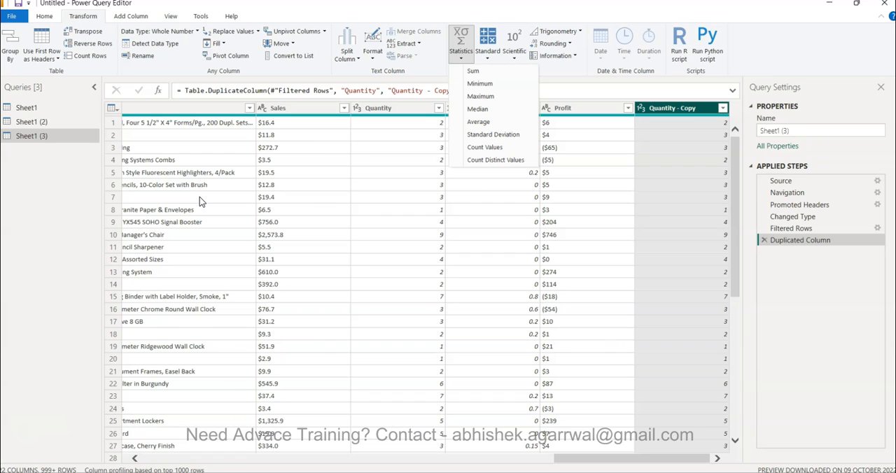
{"action": "left_click", "coordinate": [652, 176]}
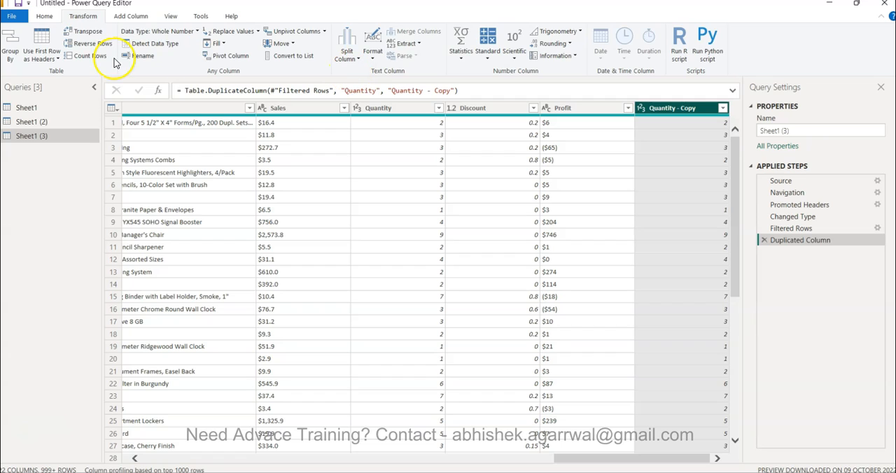
{"action": "left_click", "coordinate": [125, 18]}
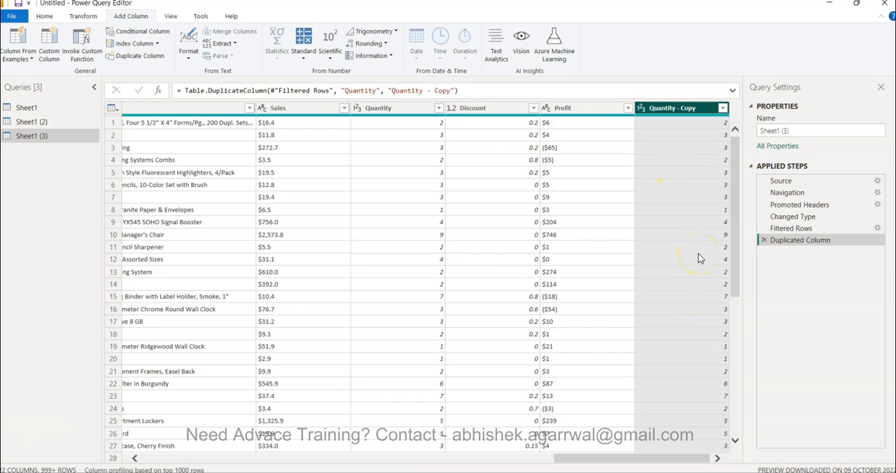
{"action": "left_click", "coordinate": [82, 20]}
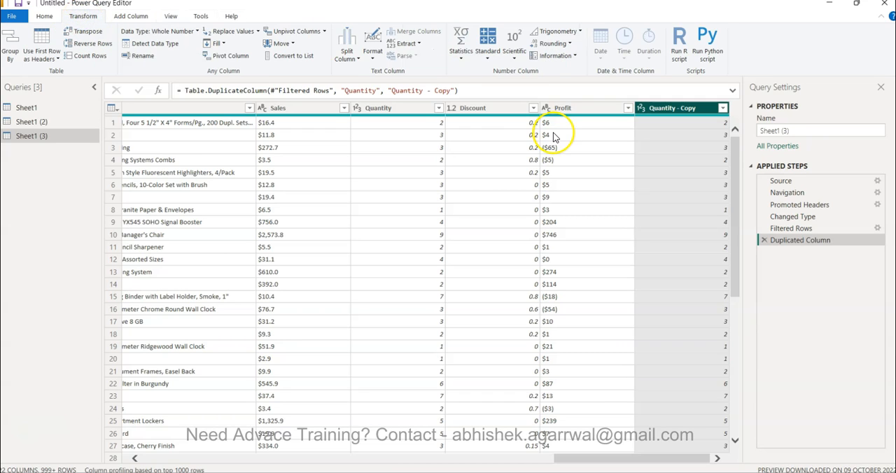
{"action": "left_click", "coordinate": [461, 56]}
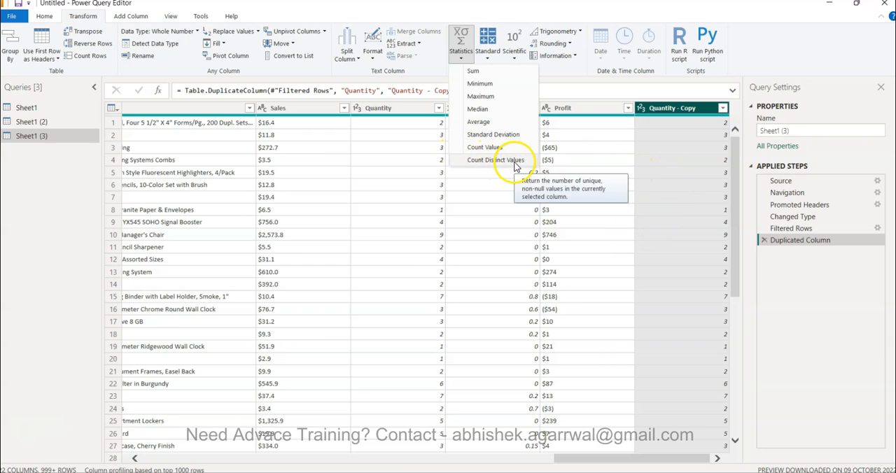
{"action": "left_click", "coordinate": [672, 224]}
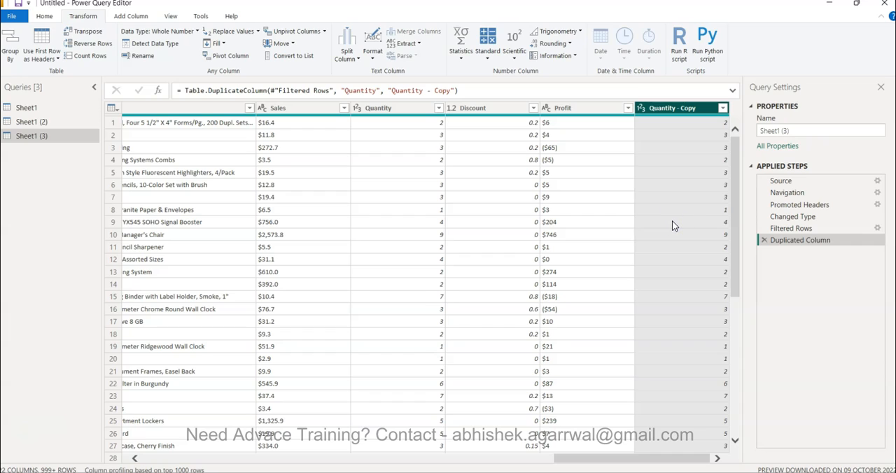